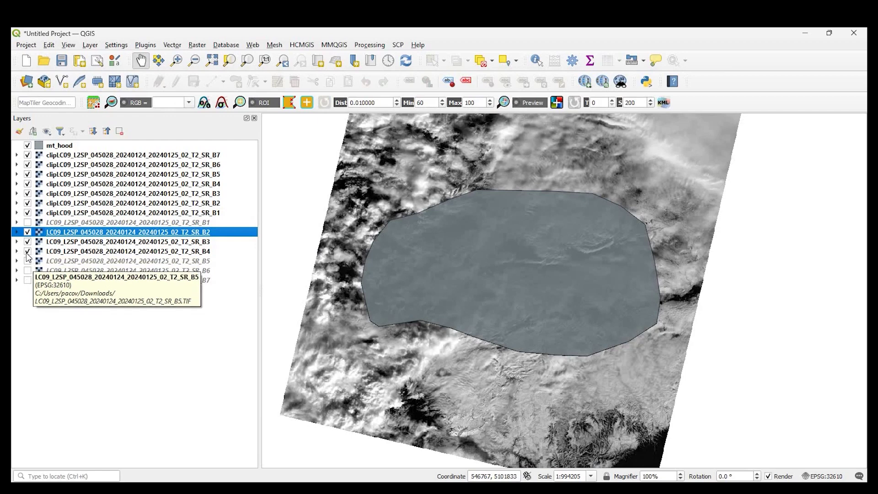
Hide the unclipped B4, B3 and B2 band layers in the Layers panel
left_click(28, 251)
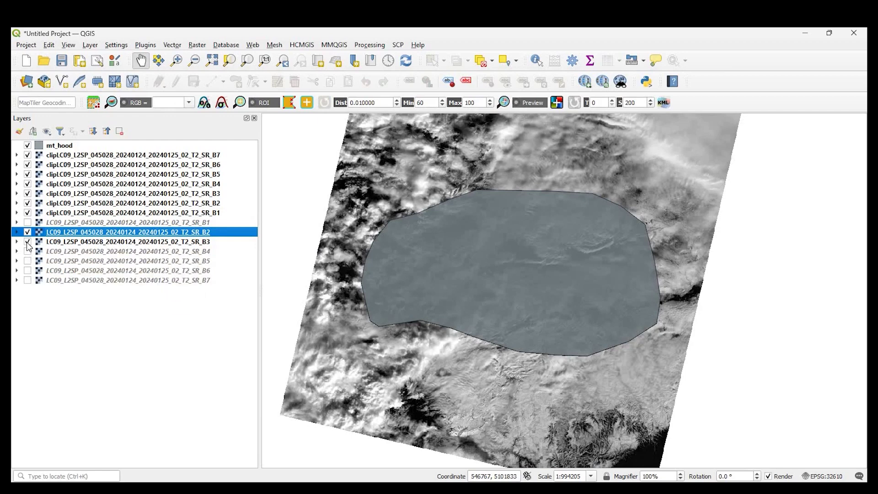
left_click(27, 242)
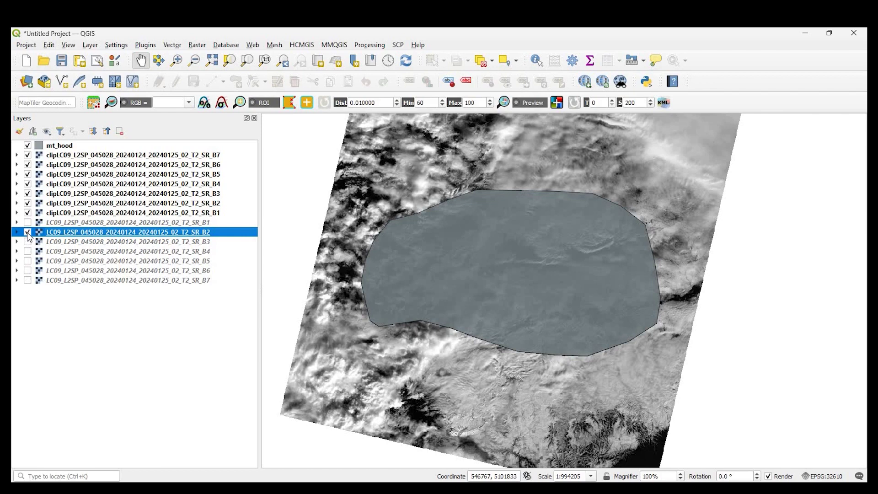
left_click(28, 231)
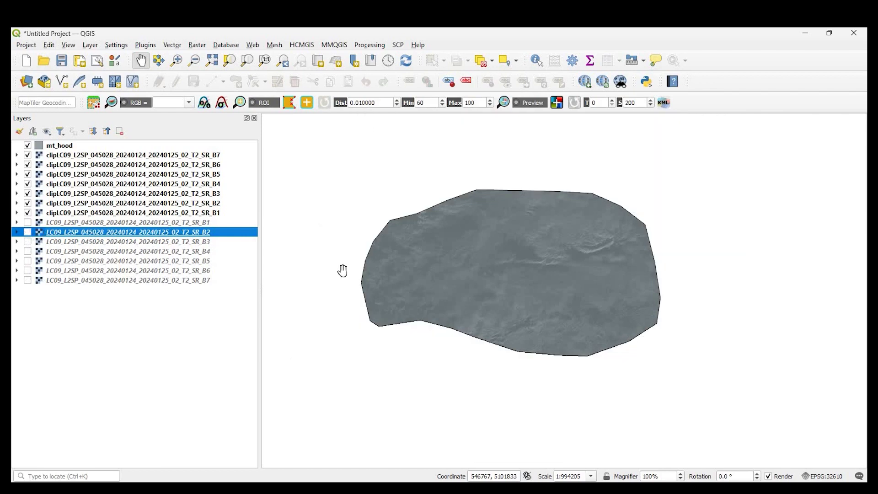
Pan and zoom the map canvas to centre on the clipped area
left_click_drag(475, 297, 510, 319)
scroll(455, 312, "up", 1)
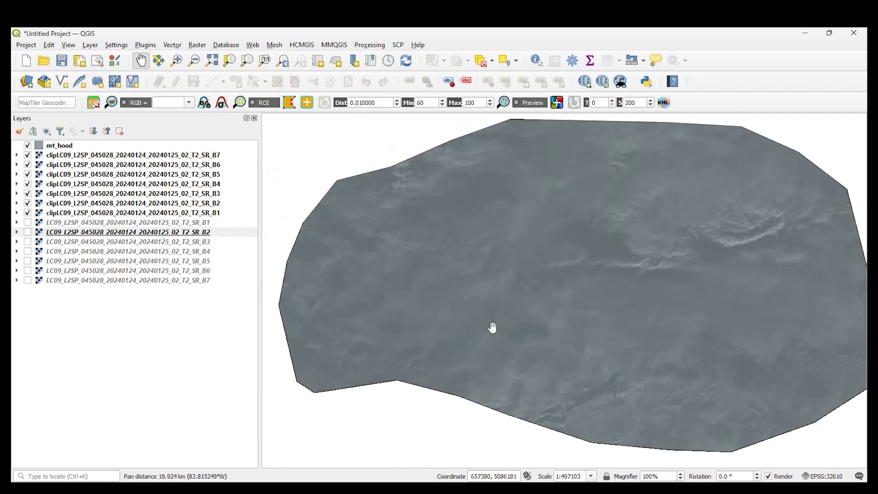
left_click_drag(415, 322, 371, 330)
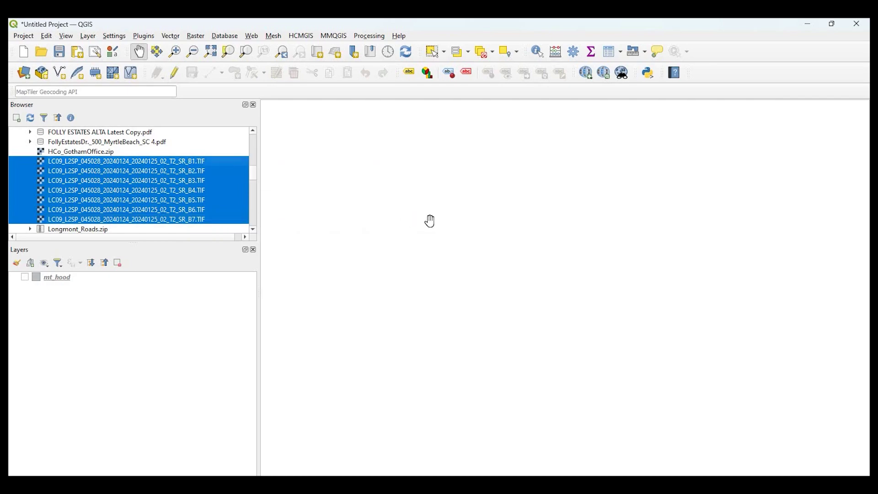
Add the seven LC09 band TIFs B1–B7 as layers and close the Browser panel
left_click_drag(126, 209, 429, 221)
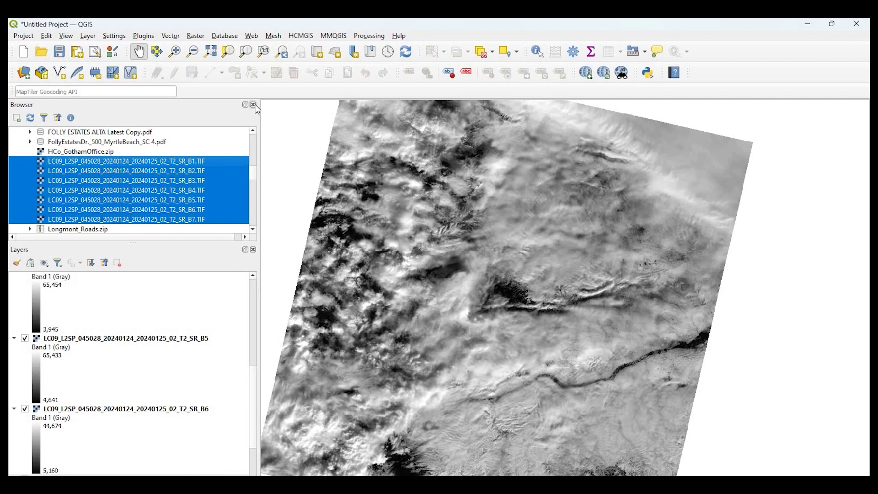
key("ctrl+2")
scroll(108, 306, "up", 5)
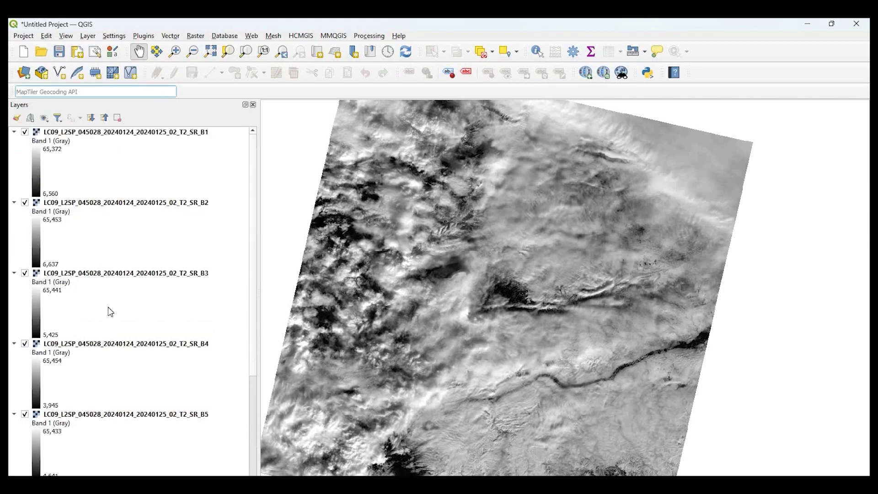
scroll(229, 316, "down", 3)
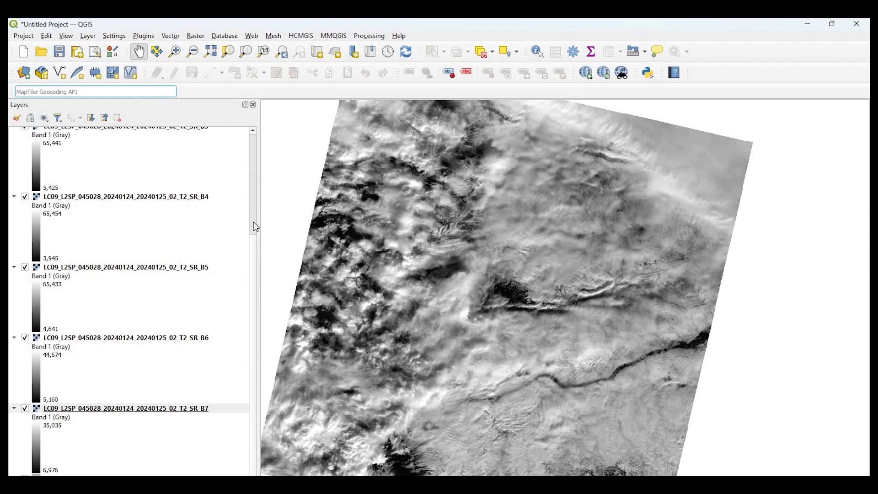
scroll(251, 297, "up", 3)
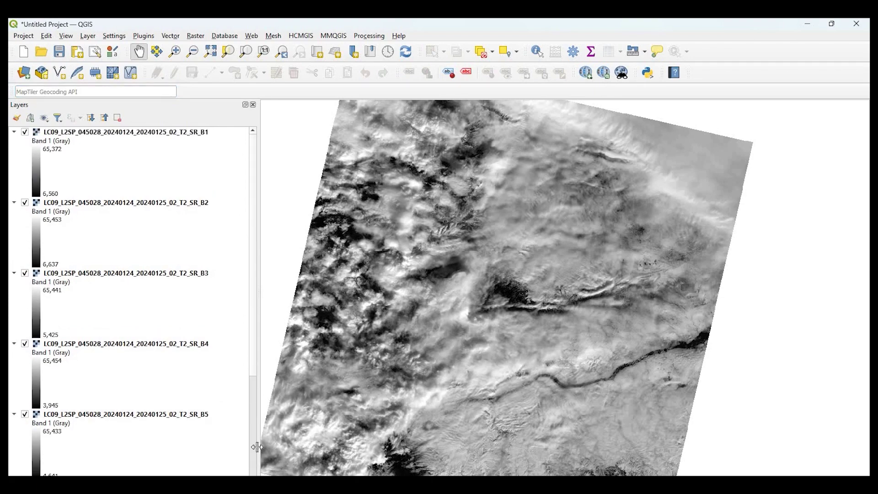
scroll(137, 411, "down", 2)
scroll(129, 157, "up", 2)
scroll(72, 439, "down", 3)
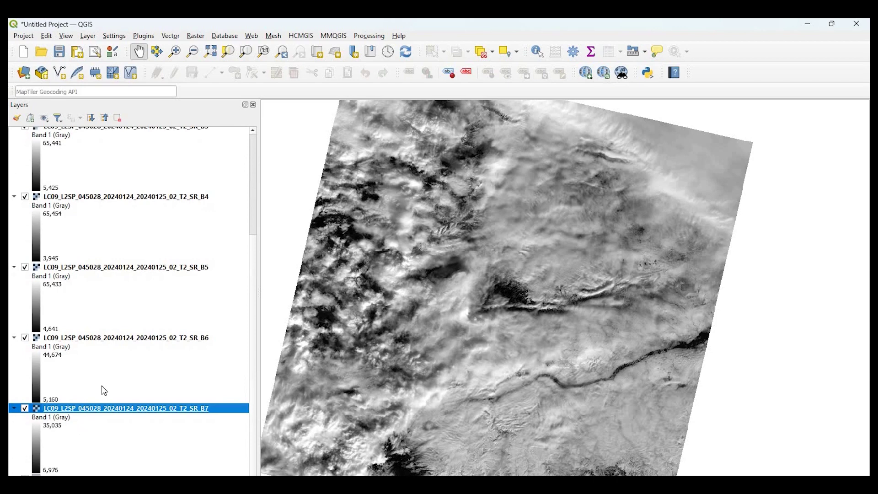
scroll(145, 264, "up", 3)
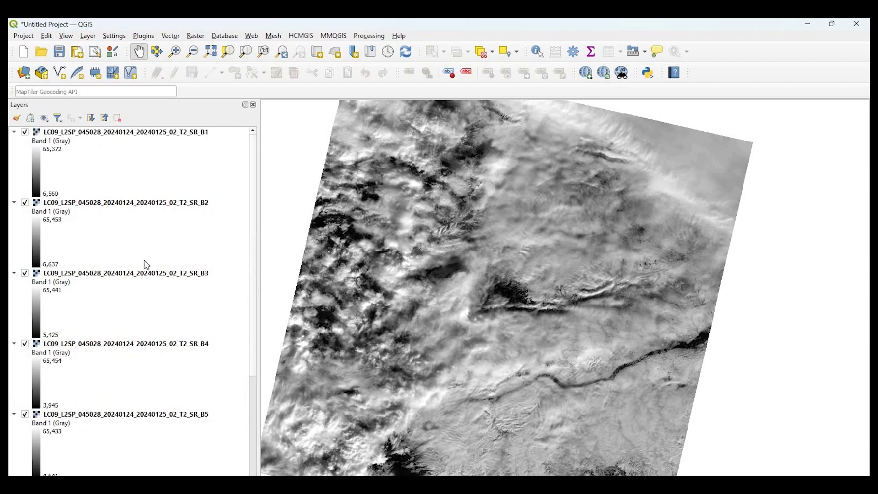
Select all seven band layers and collapse their legends
left_click(13, 131)
left_click(14, 141)
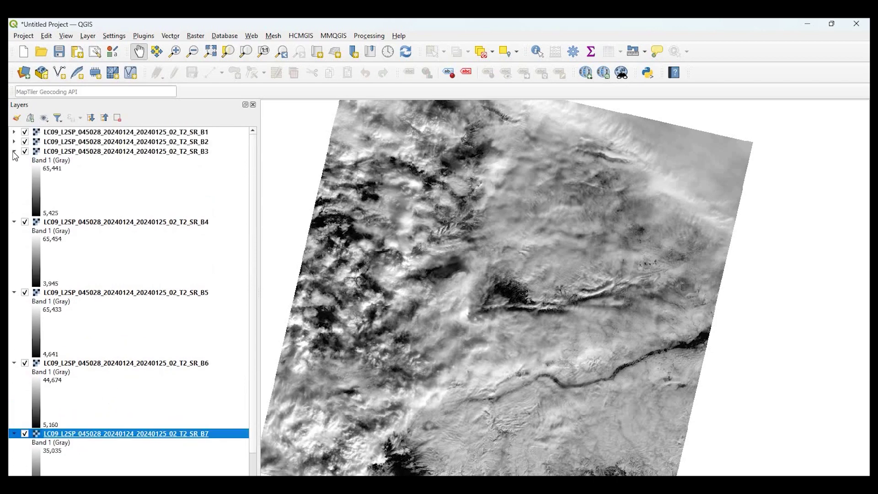
left_click(14, 150)
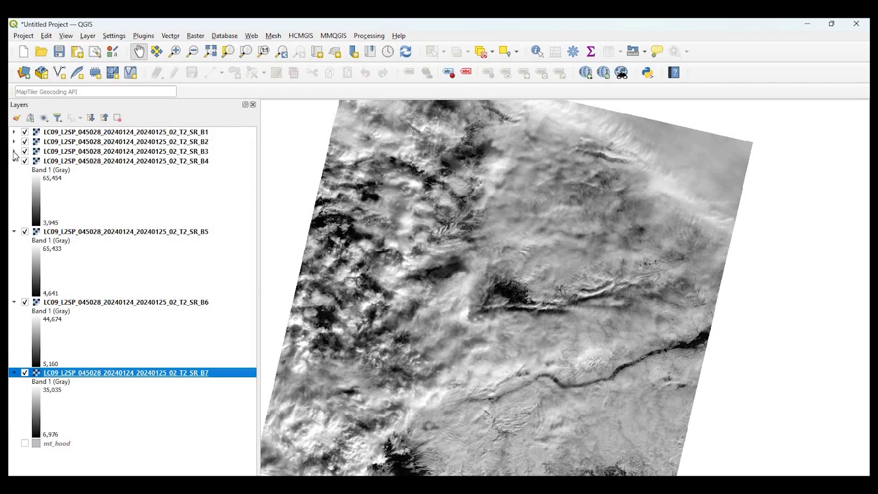
left_click(14, 150)
left_click(14, 141)
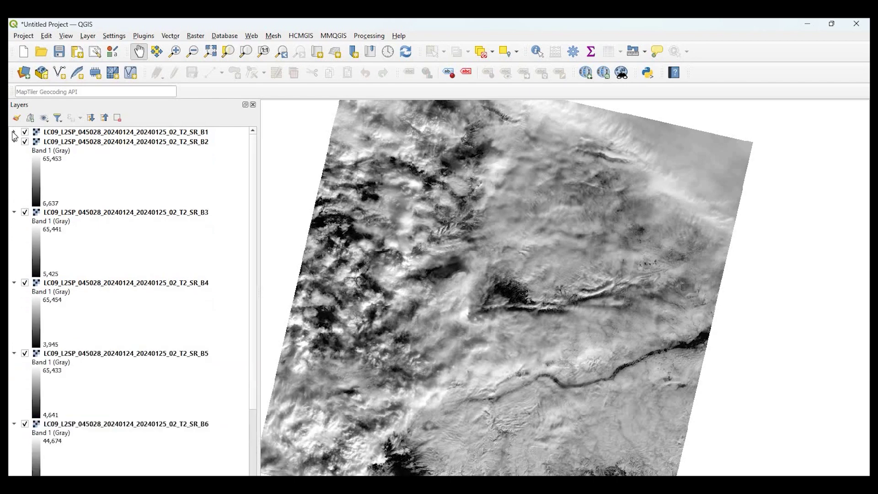
left_click(13, 132)
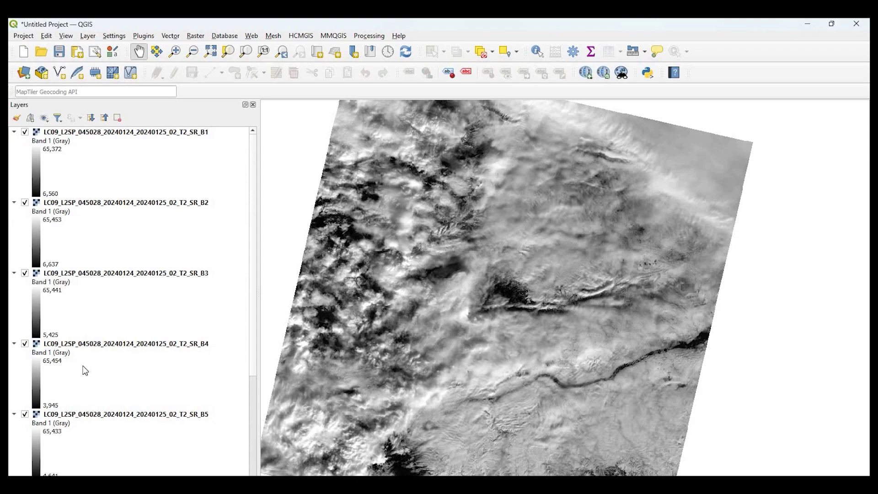
scroll(84, 367, "down", 5)
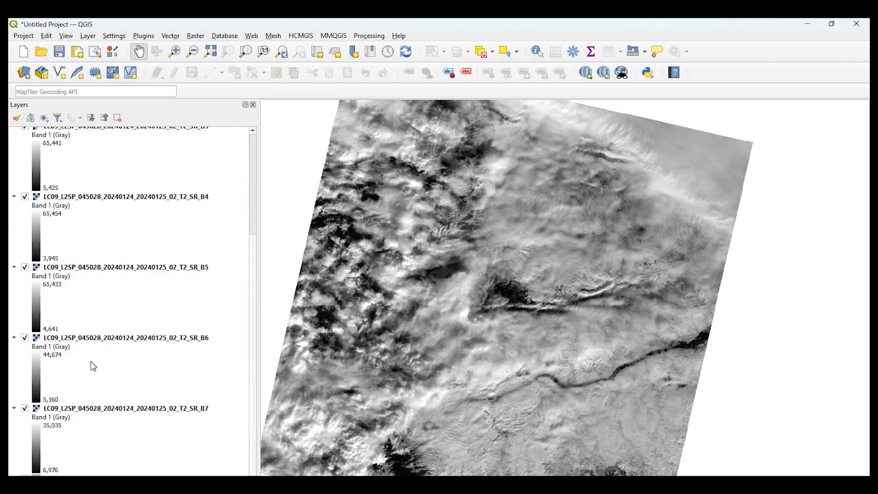
scroll(118, 195, "up", 5)
scroll(164, 413, "down", 5)
key("ctrl+a")
left_click(13, 408)
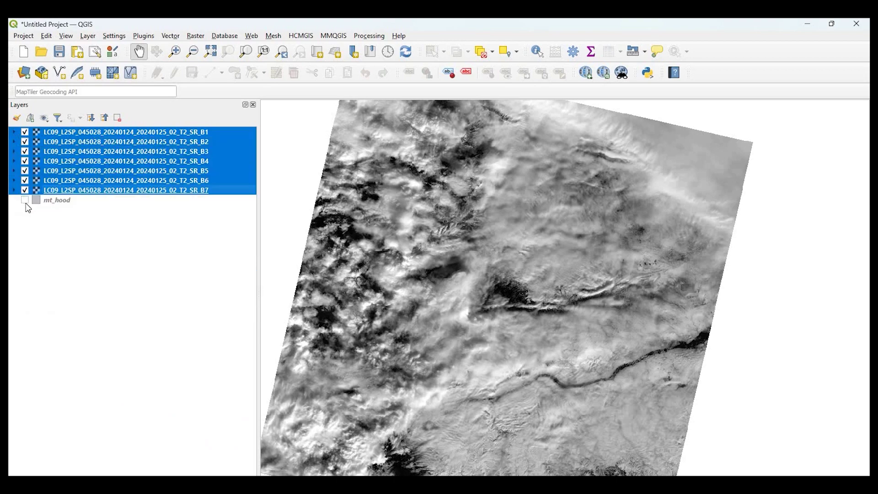
Turn on mt_hood and move it above the band layers
left_click(25, 200)
left_click(65, 200)
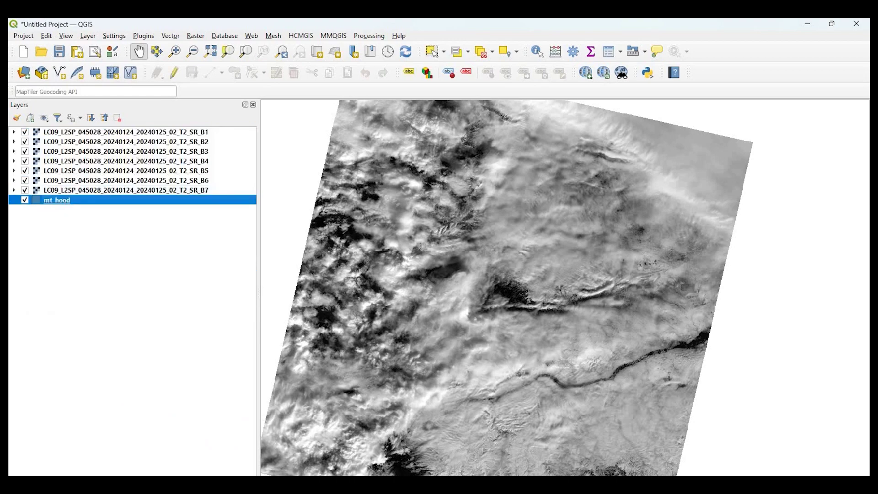
left_click_drag(65, 200, 80, 129)
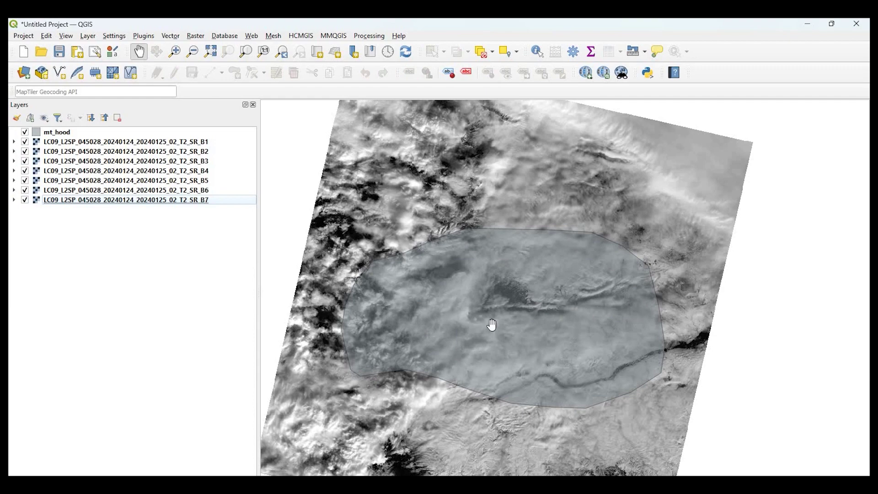
Raise mt_hood's fill opacity to about 80% in its layer properties
double_click(70, 133)
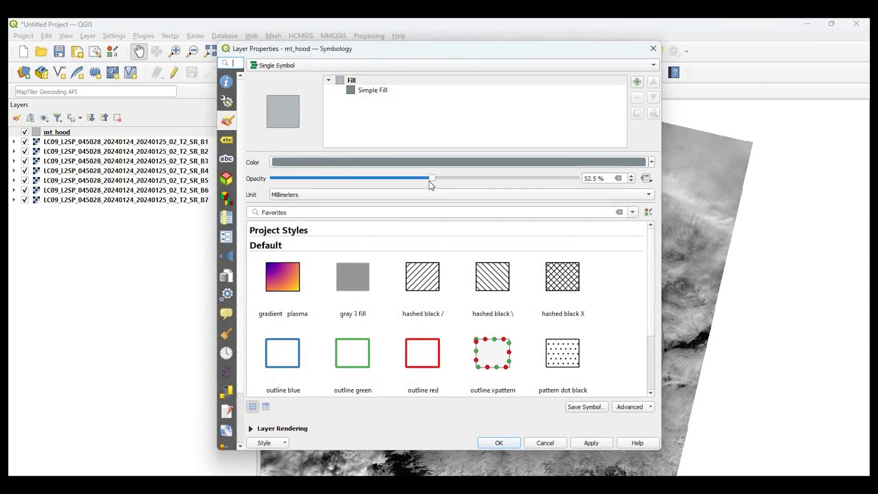
left_click_drag(432, 178, 514, 179)
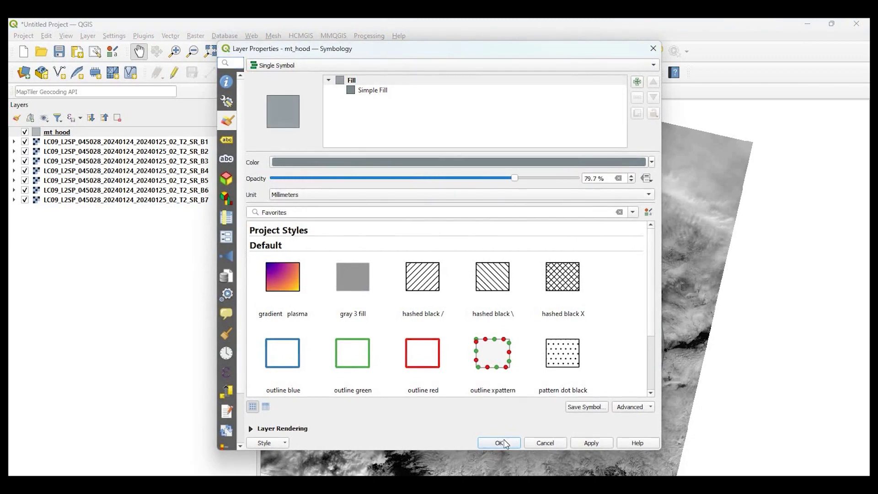
key("Return")
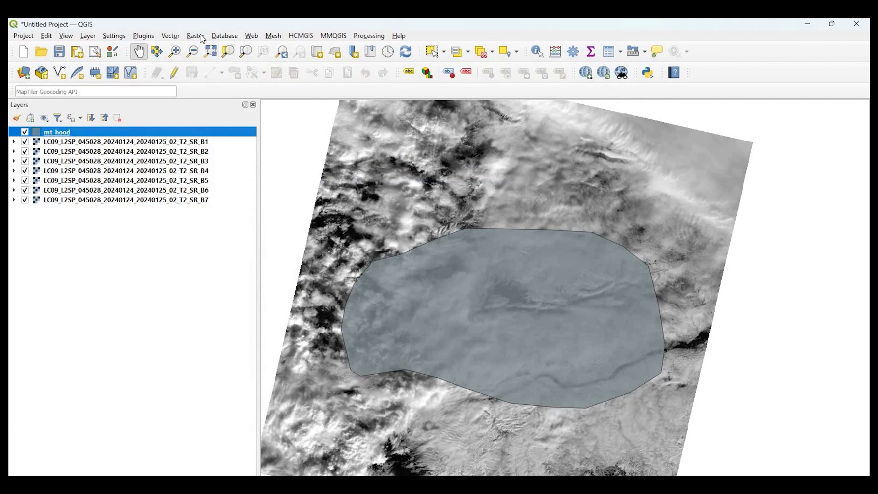
Search 'semi' in the plugin manager and install the Semi-Automatic Classification Plugin
left_click(144, 36)
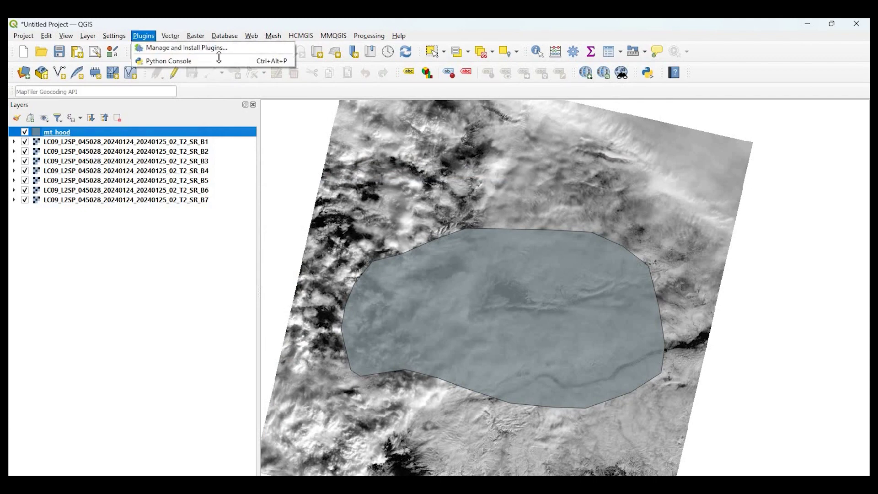
left_click(158, 45)
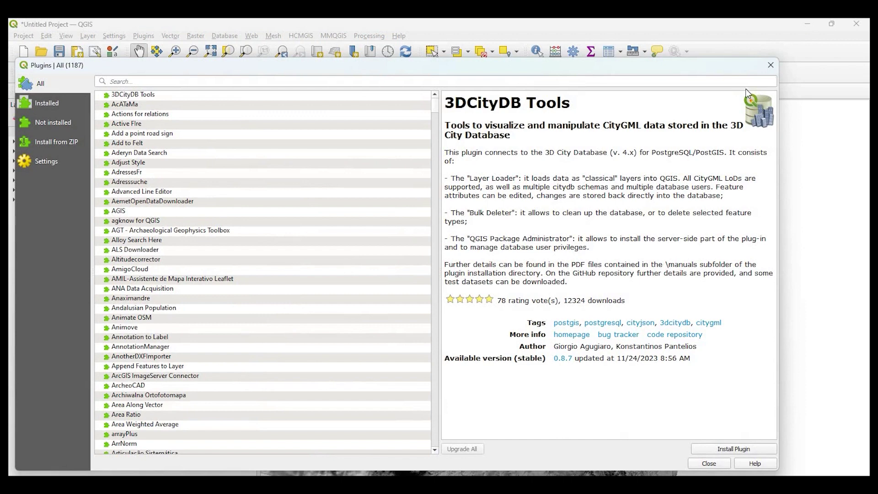
left_click(151, 81)
type("semi")
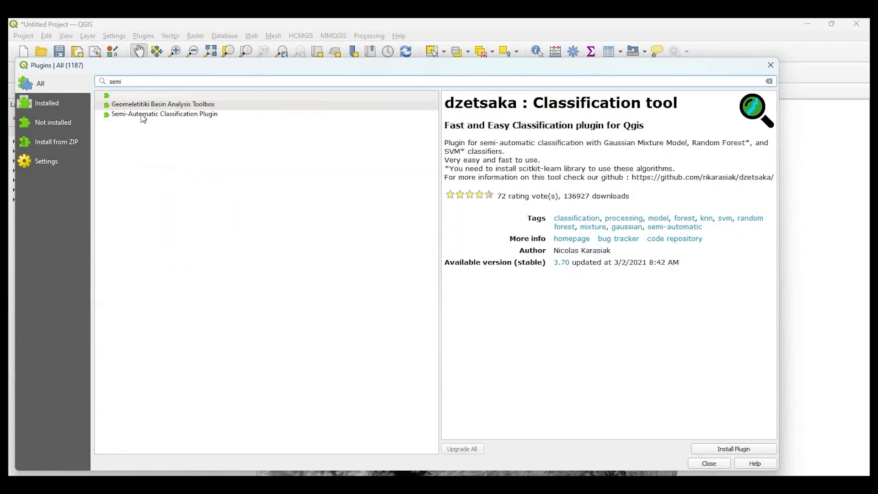
left_click(196, 117)
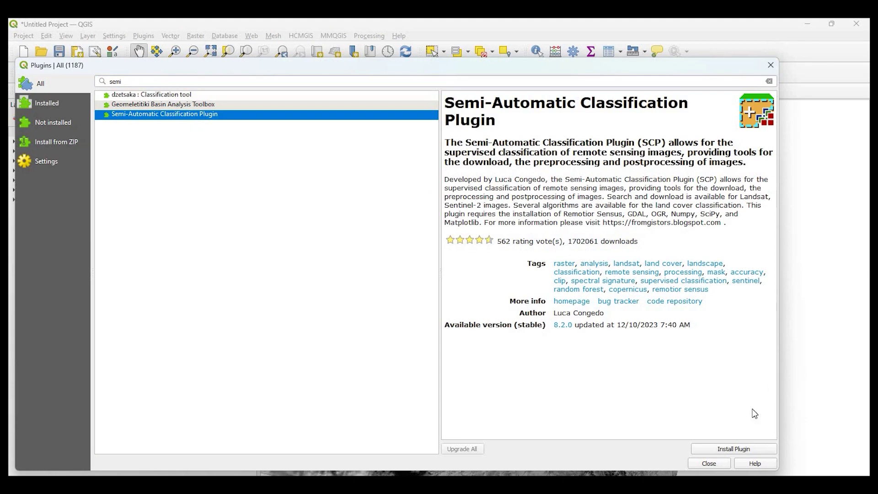
left_click(734, 449)
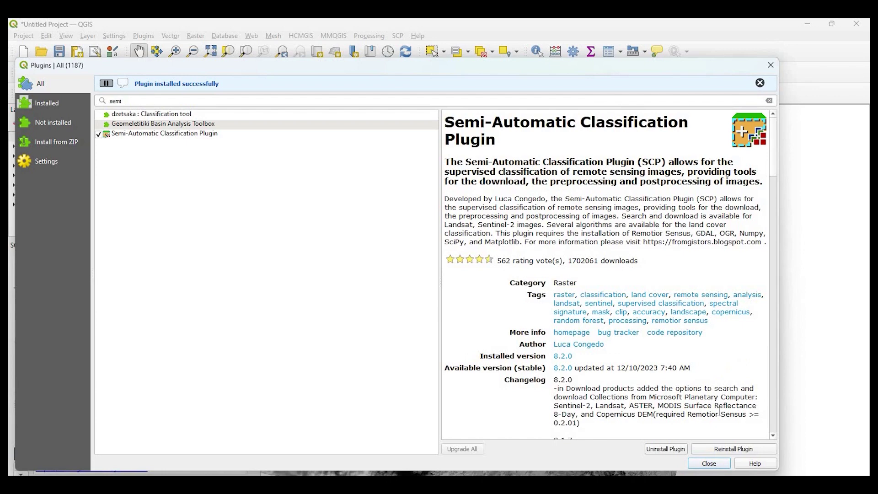
left_click(708, 463)
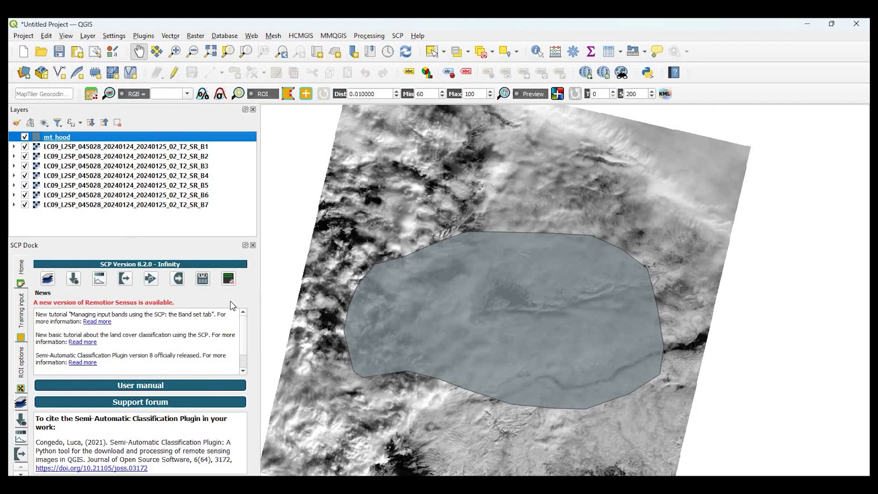
Close the SCP Dock panel
left_click(254, 246)
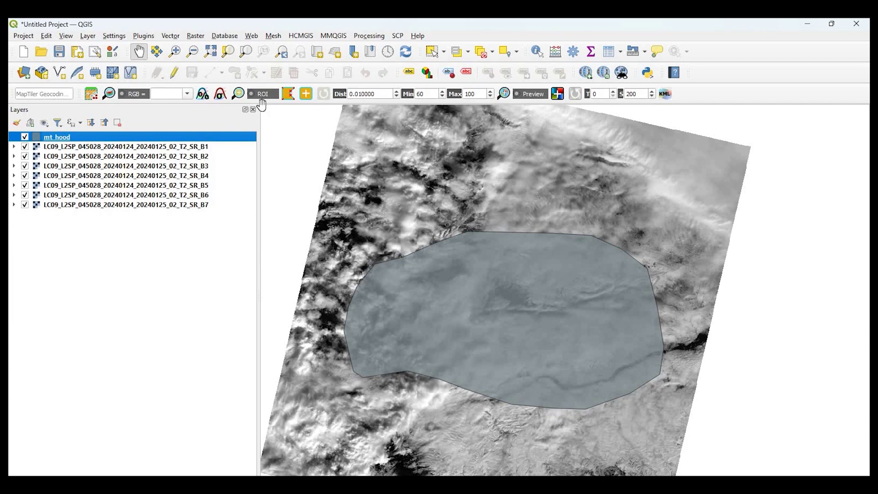
Add the loaded bands B1–B7 to band set 1 in the SCP Band set tool
left_click(397, 35)
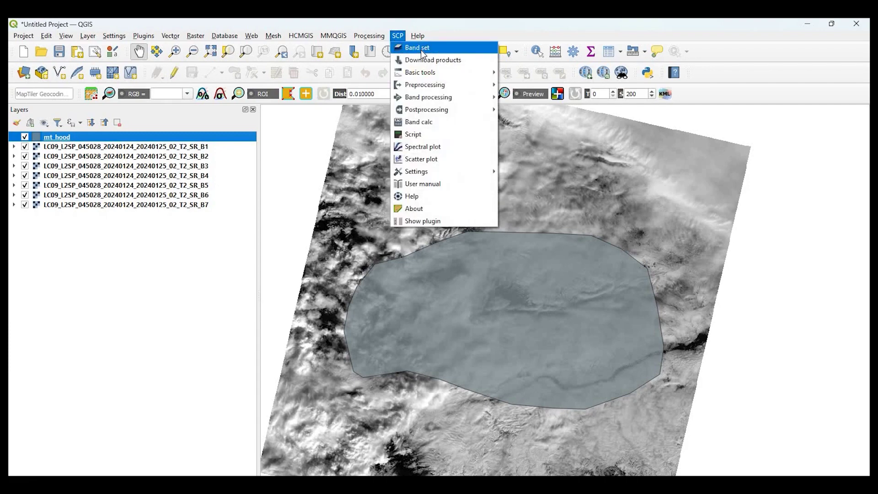
left_click(420, 48)
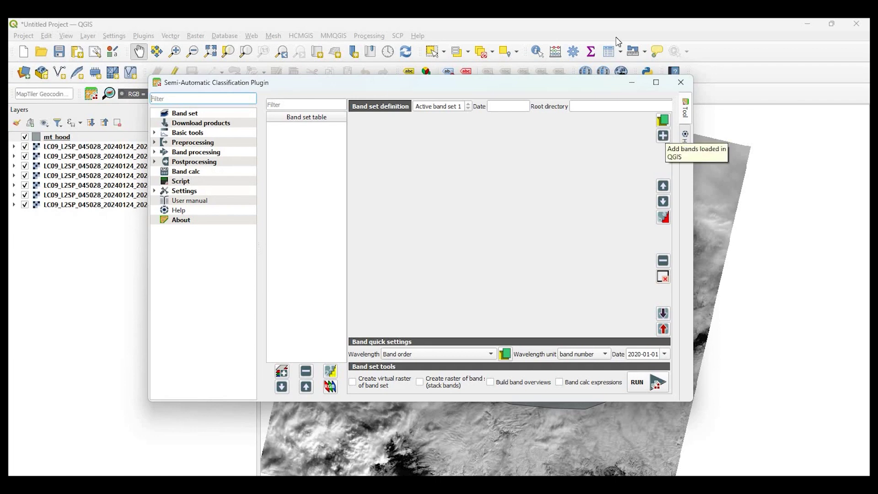
left_click(662, 137)
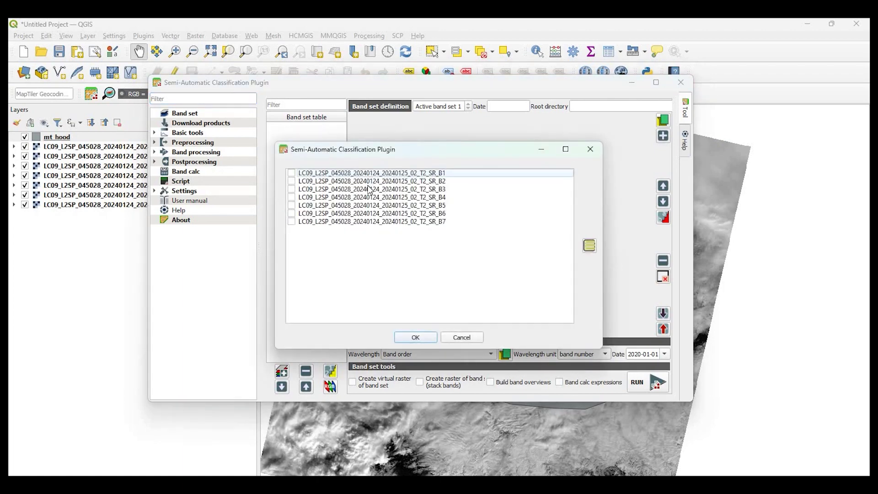
left_click(326, 189)
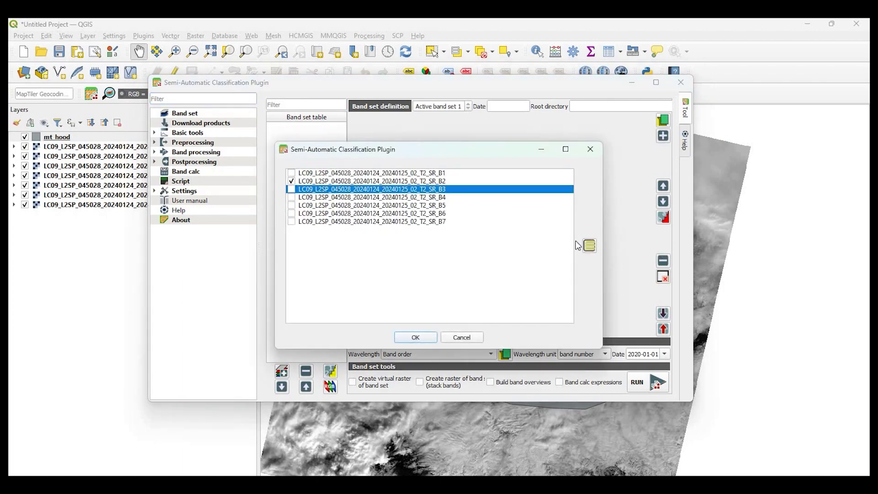
left_click(589, 246)
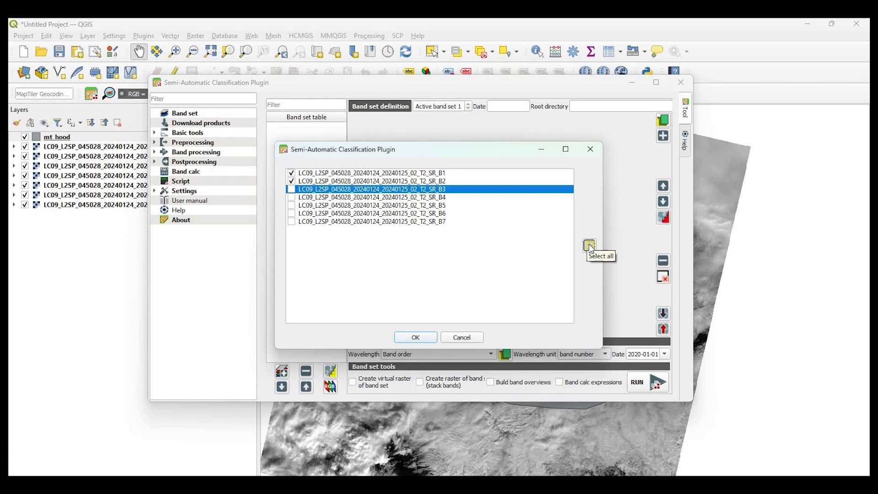
left_click(589, 247)
left_click(419, 335)
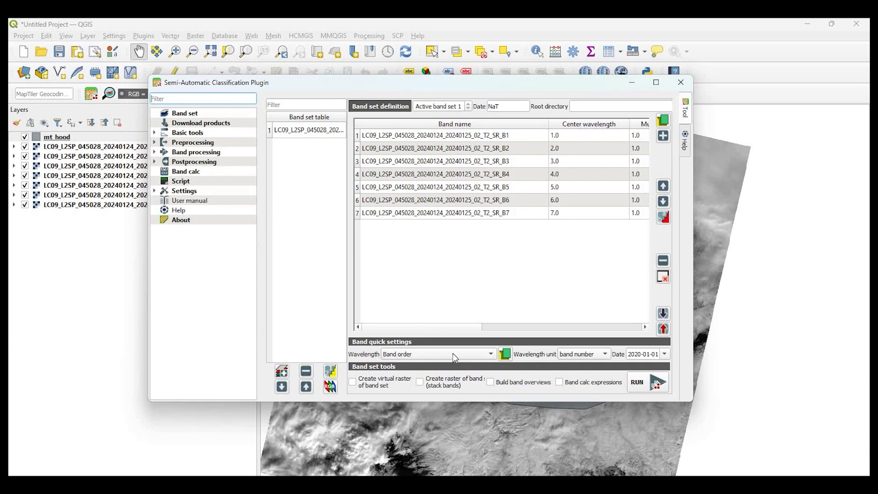
Apply the 'Landsat 8 OLI [bands 1, 2, 3, 4, 5, 6, 7]' wavelength preset to band set 1
left_click(492, 356)
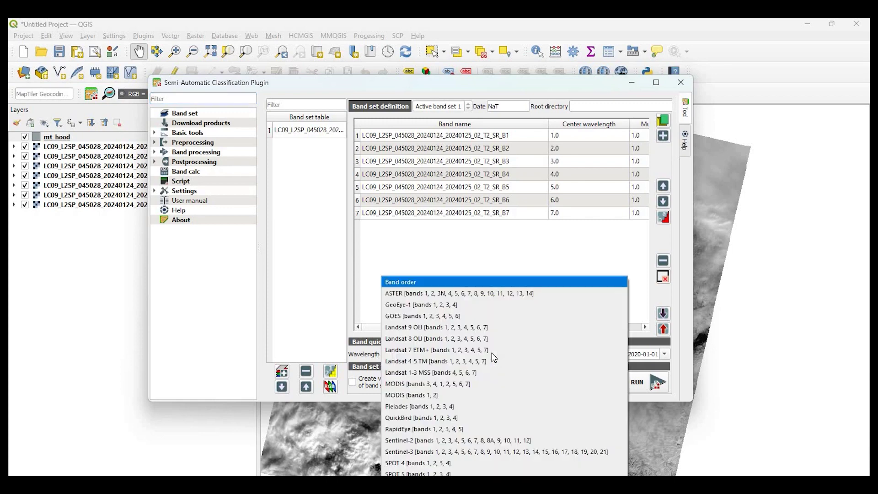
left_click(444, 339)
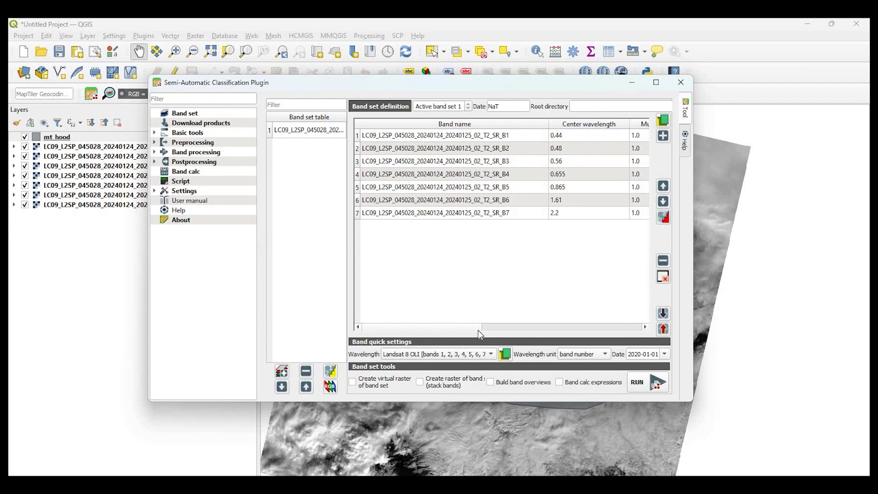
scroll(538, 328, "right", 2)
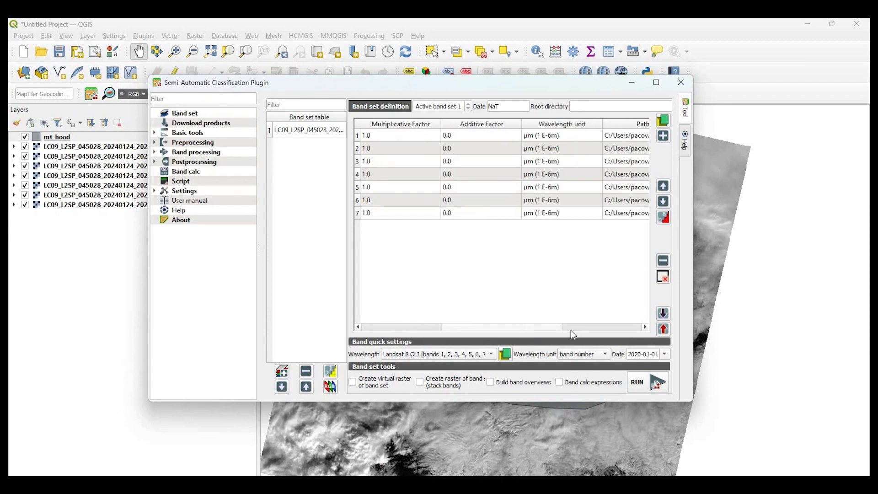
scroll(450, 323, "left", 2)
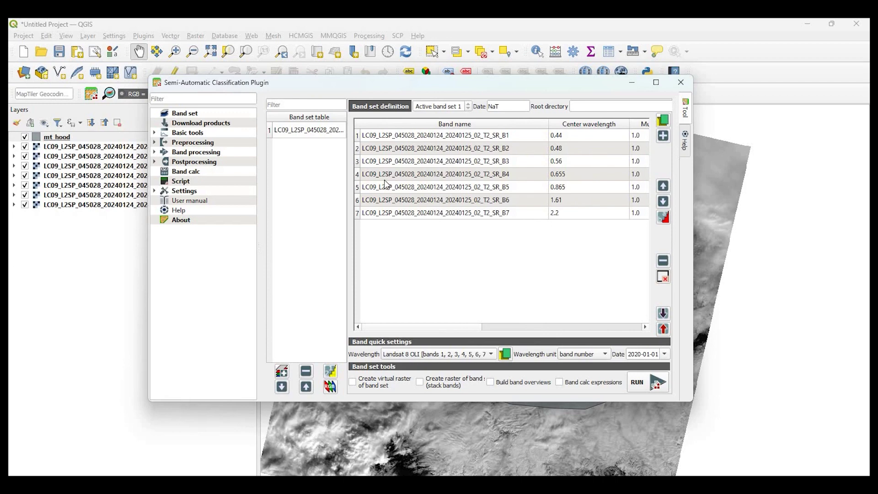
Set Clip raster bands to clip band set 1 with the mt_hood vector, prefix clip
left_click(155, 142)
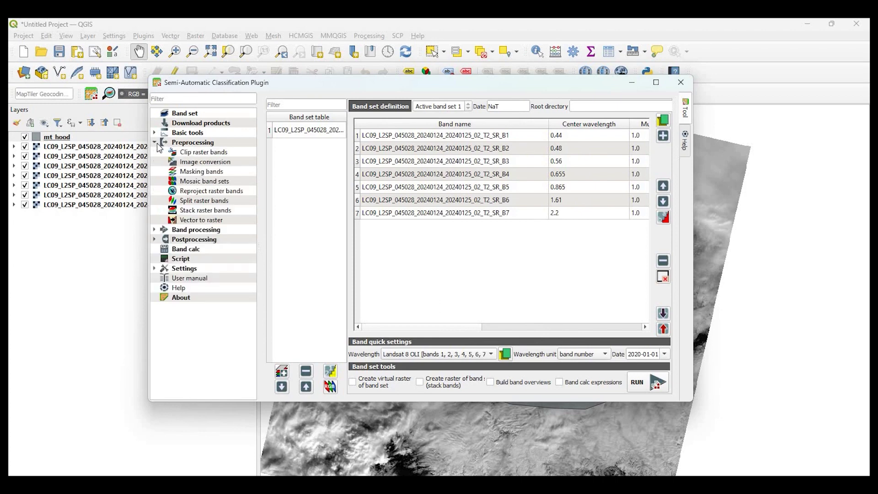
left_click(192, 153)
left_click(633, 192)
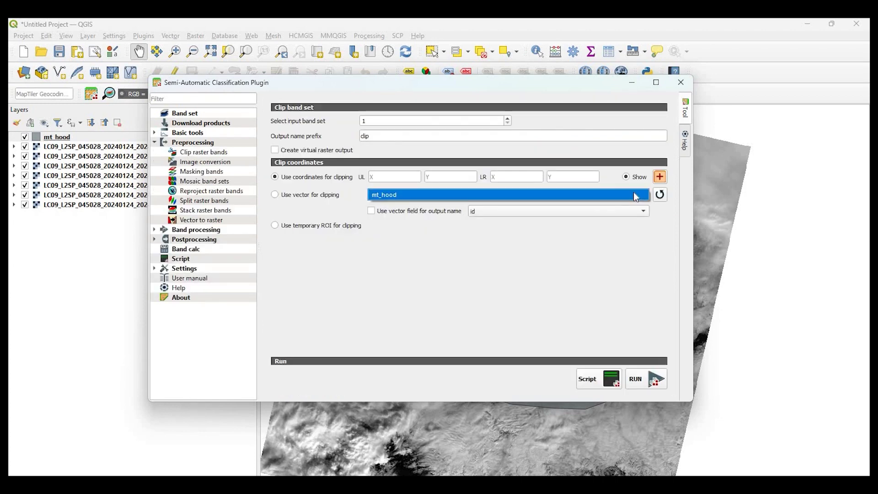
left_click(476, 194)
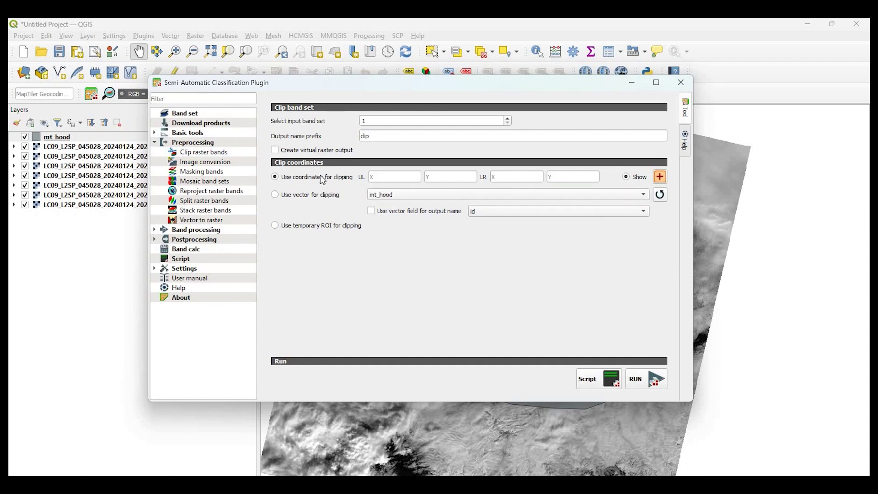
left_click(281, 197)
key("Tab")
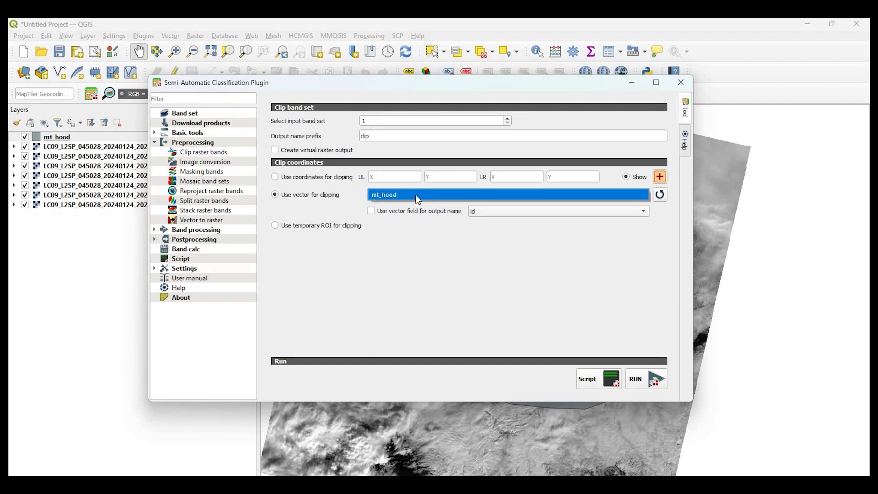
left_click(659, 198)
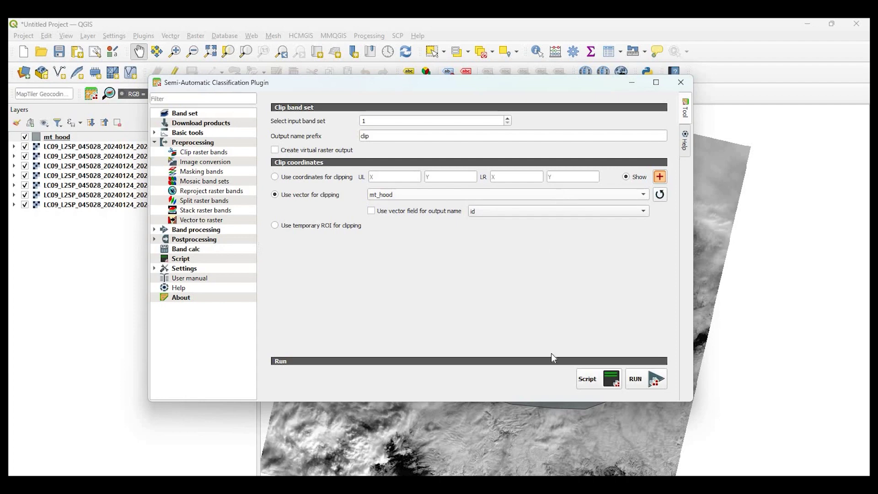
Run the clip, saving output to the raster folder inside QGIS_Clip_Raster
left_click(650, 381)
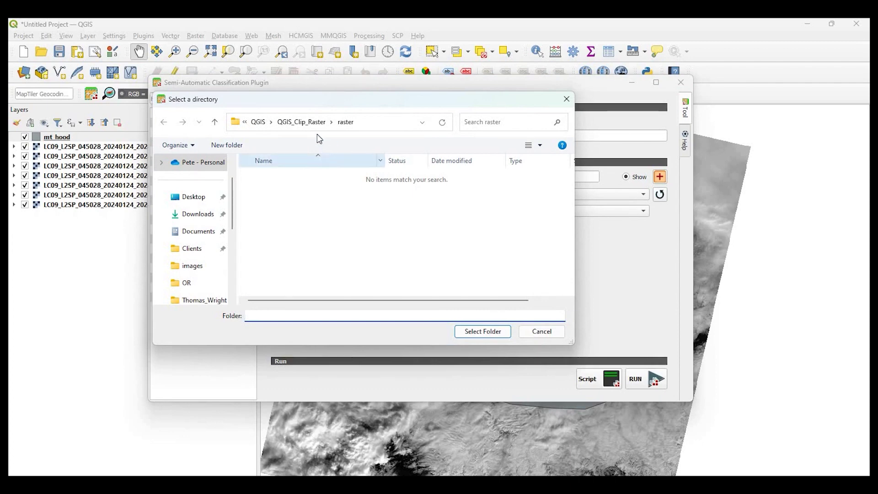
left_click(319, 122)
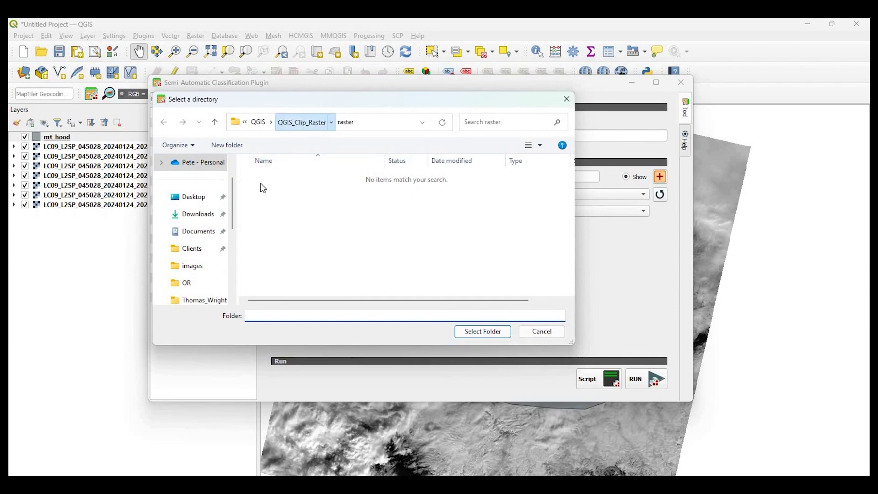
left_click(457, 181)
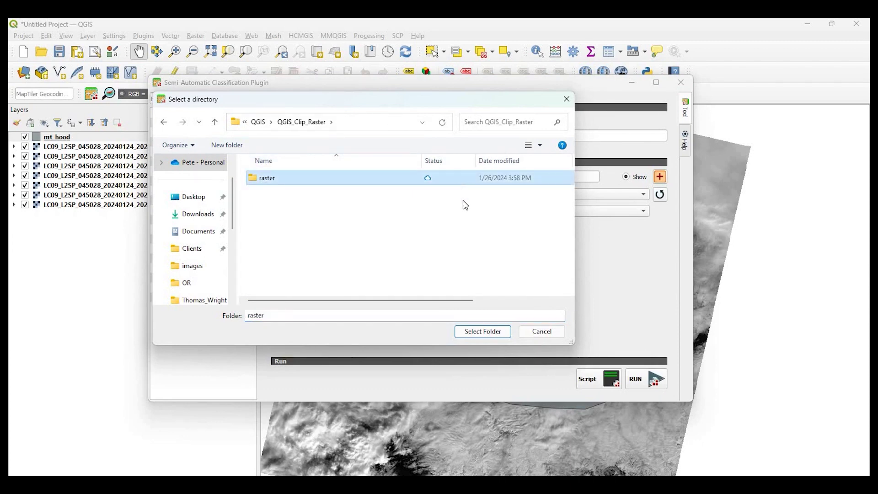
left_click(495, 332)
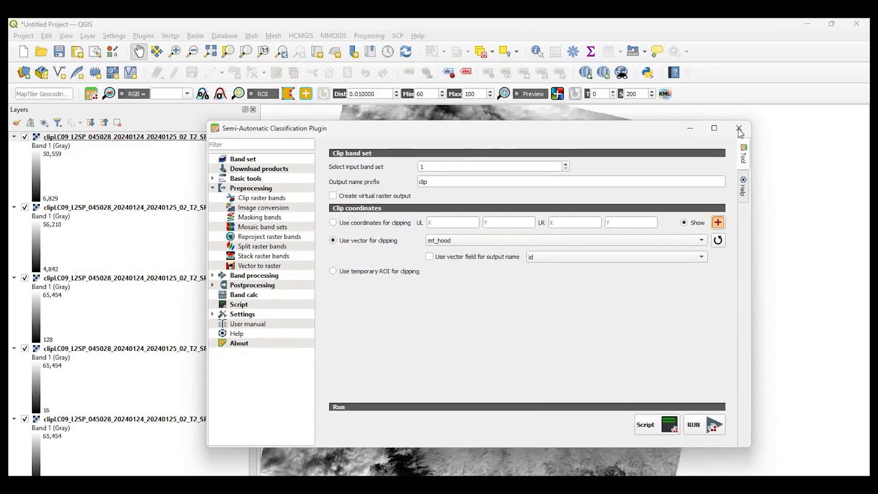
Collapse the legends of the clipped B4, B5, B6 and B7 layers
left_click(165, 270)
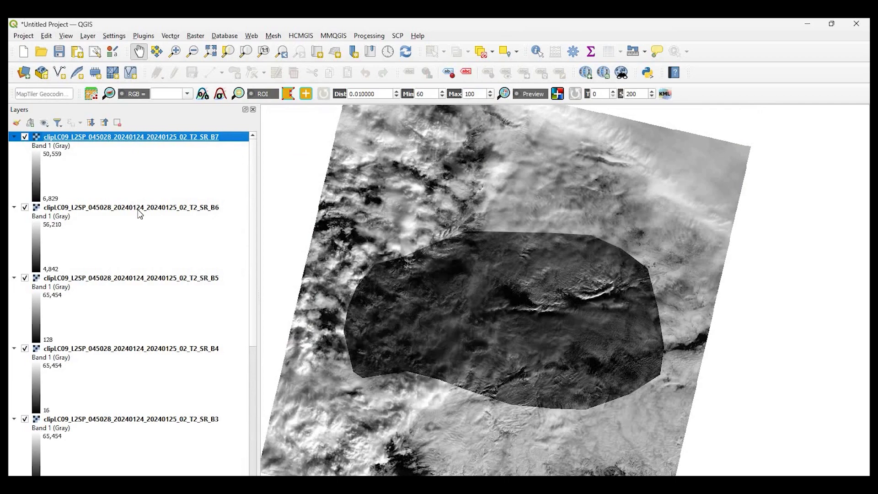
scroll(140, 214, "down", 5)
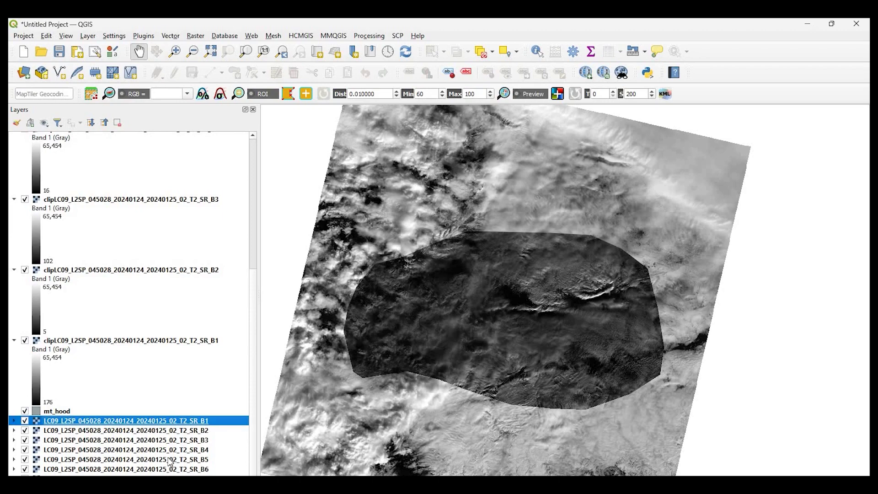
scroll(72, 459, "up", 2)
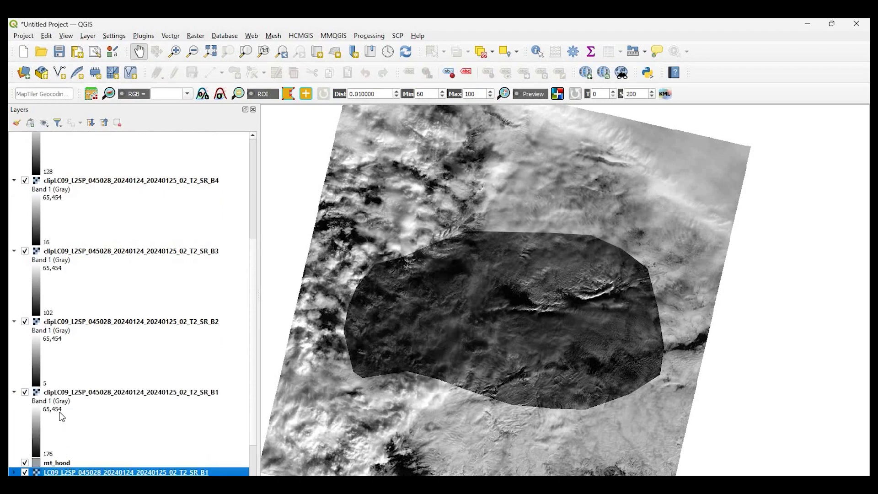
scroll(62, 416, "down", 2)
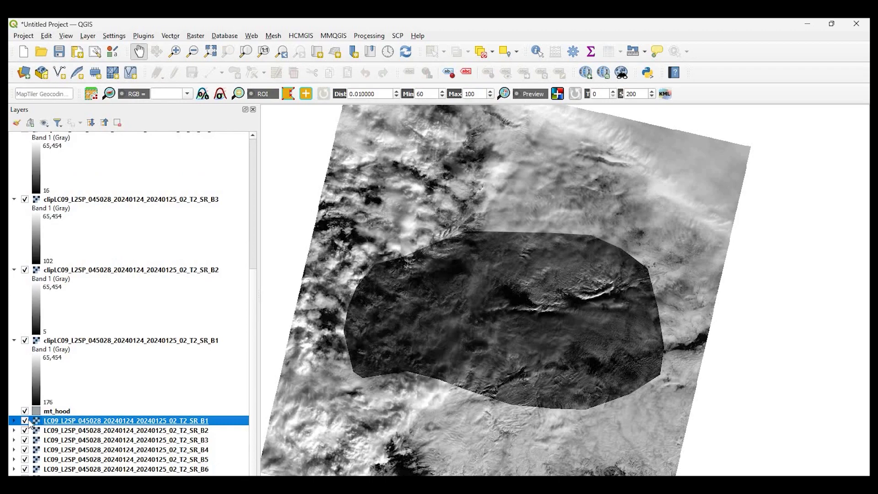
left_click(52, 412)
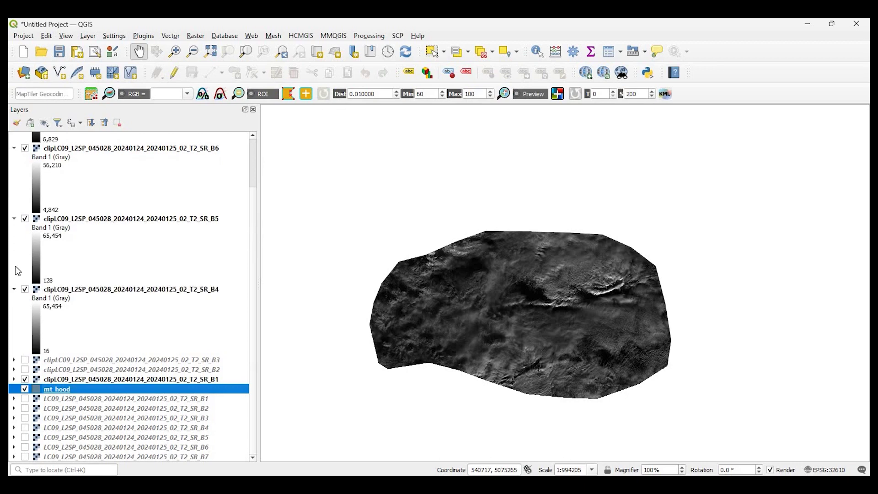
left_click(14, 289)
left_click(14, 277)
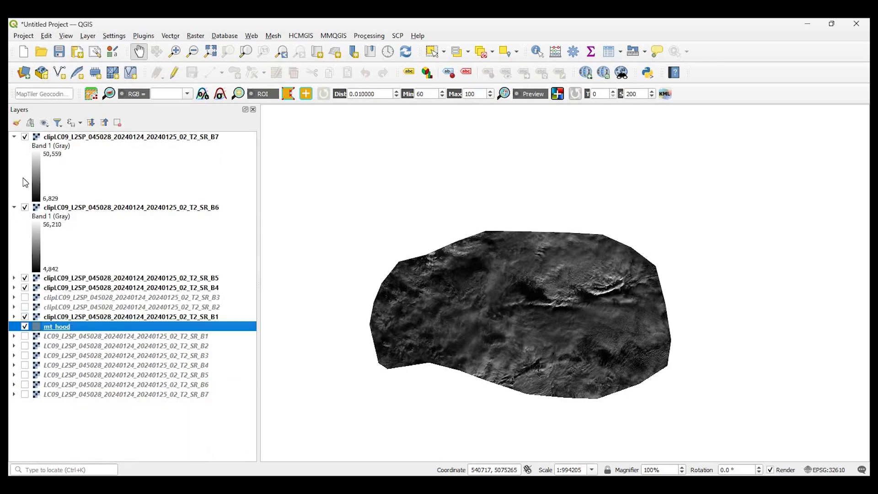
left_click(14, 207)
left_click(13, 137)
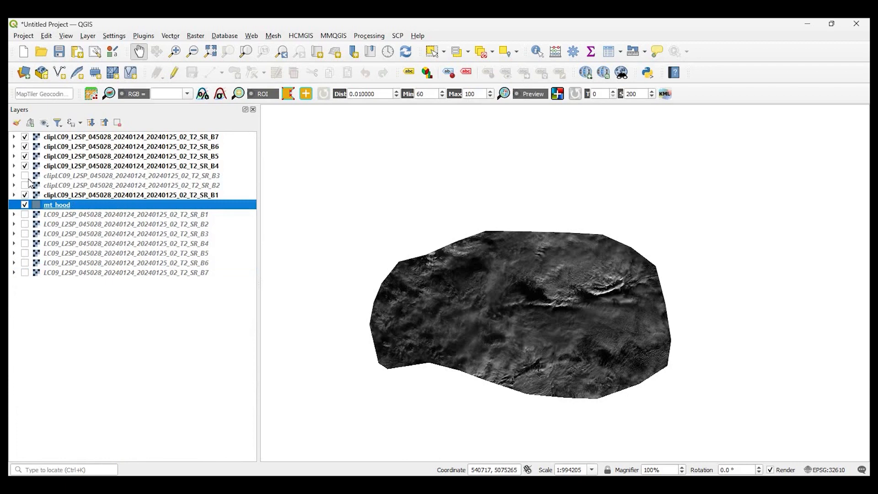
Turn on clipped B2 and B3 and move mt_hood to the top
left_click(25, 185)
left_click(25, 175)
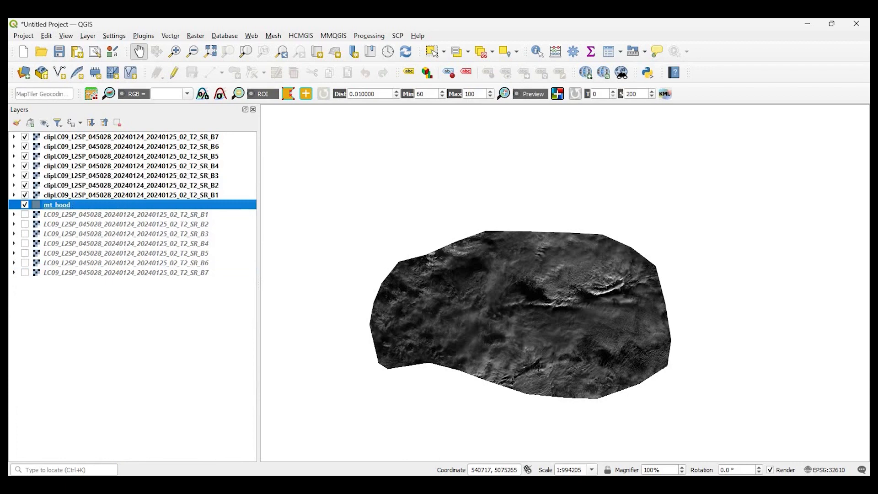
left_click_drag(83, 204, 84, 135)
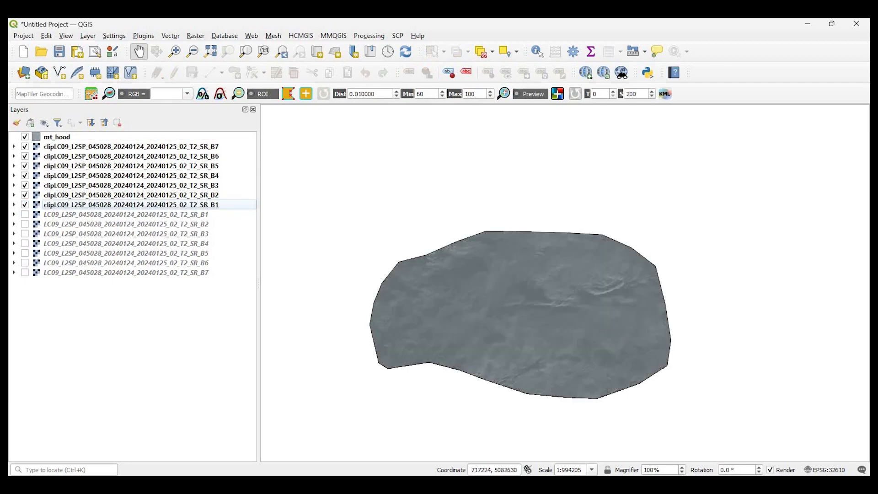
left_click(24, 213)
left_click(26, 224)
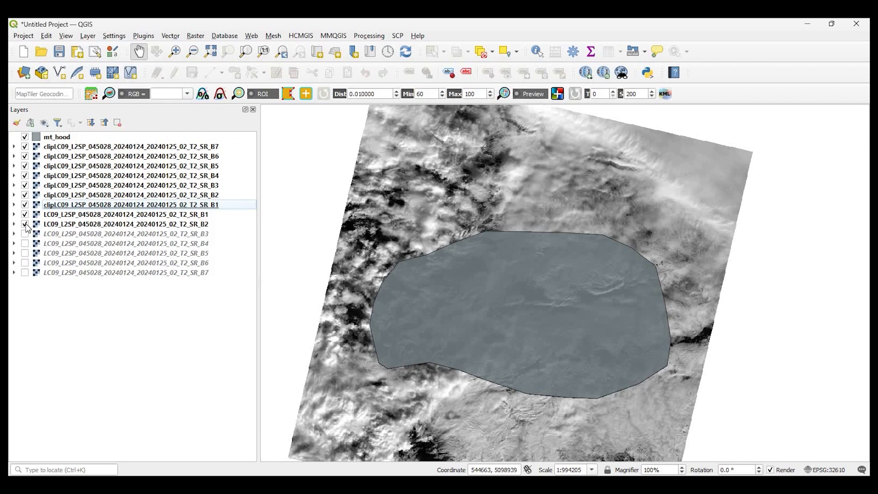
left_click(25, 224)
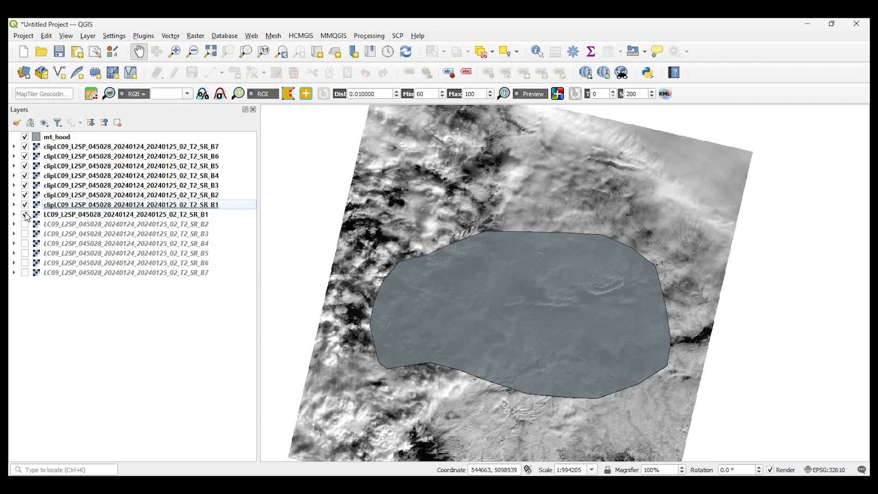
left_click(25, 214)
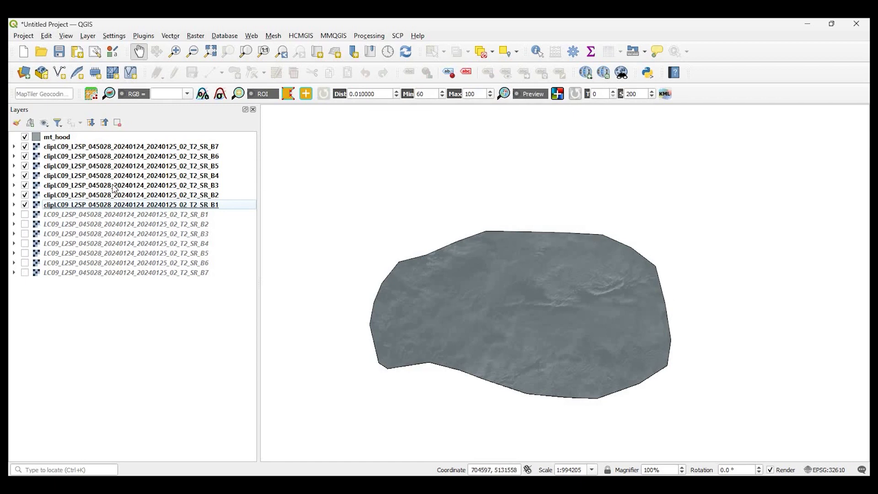
left_click(24, 233)
left_click(24, 223)
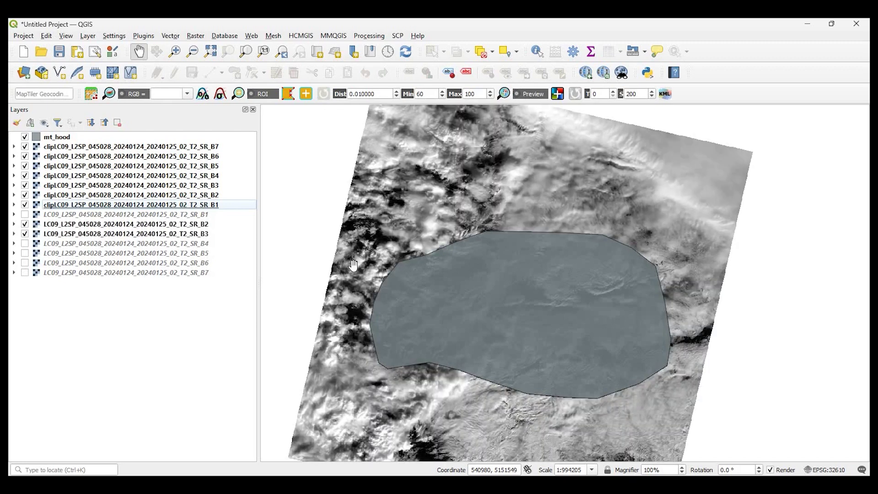
left_click(25, 234)
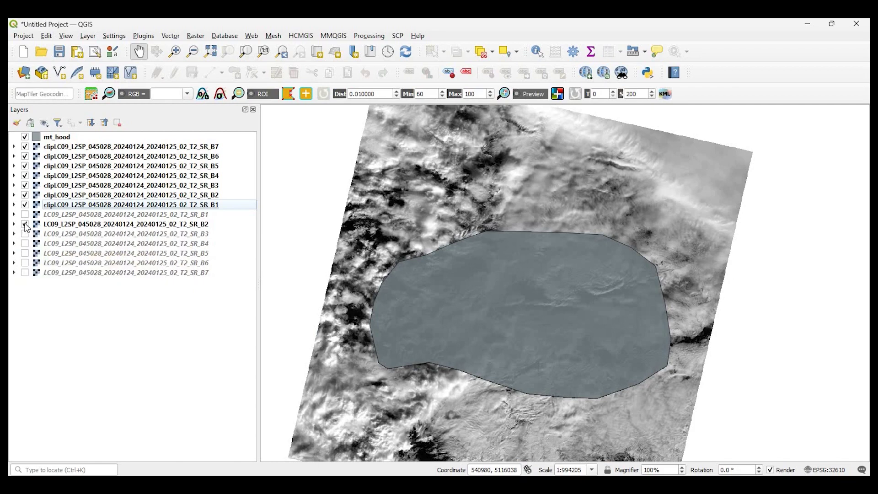
left_click(25, 224)
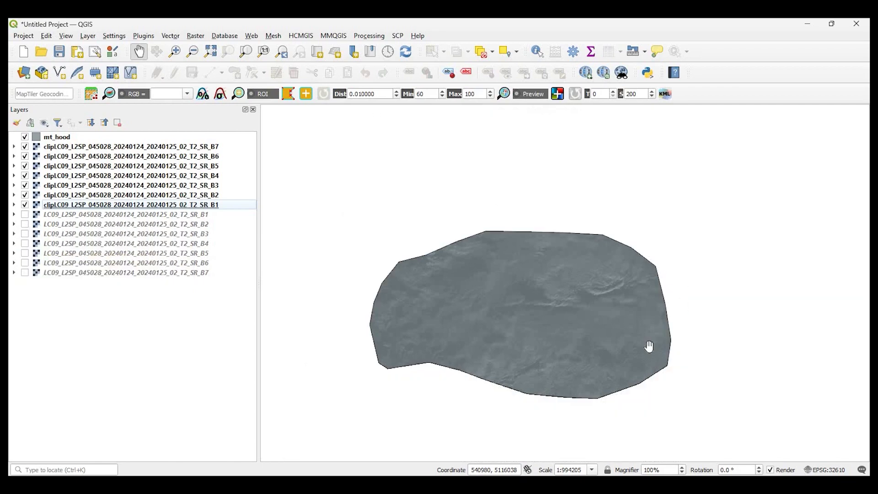